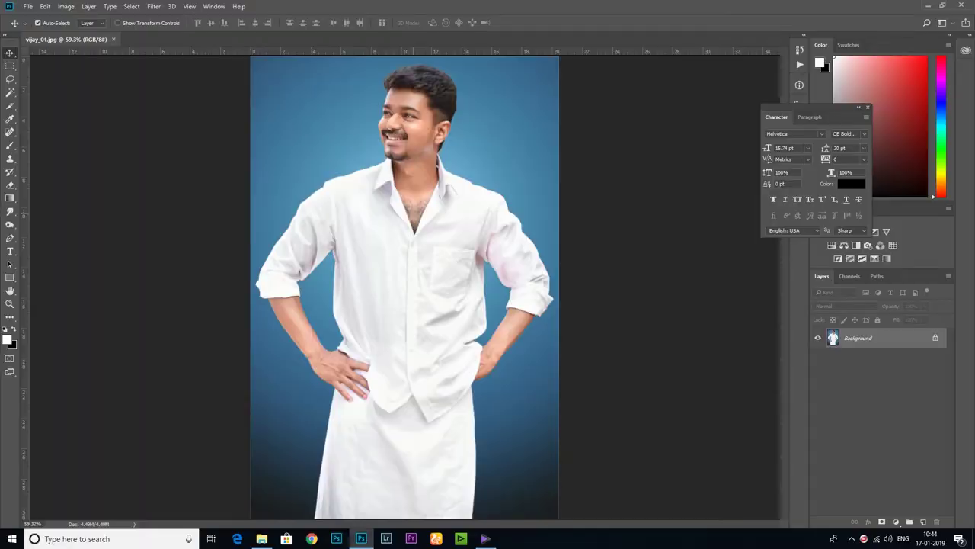
Step: Try a Hue/Saturation adjustment on the whole photo, then delete that layer
{"action": "left_click", "coordinate": [895, 521]}
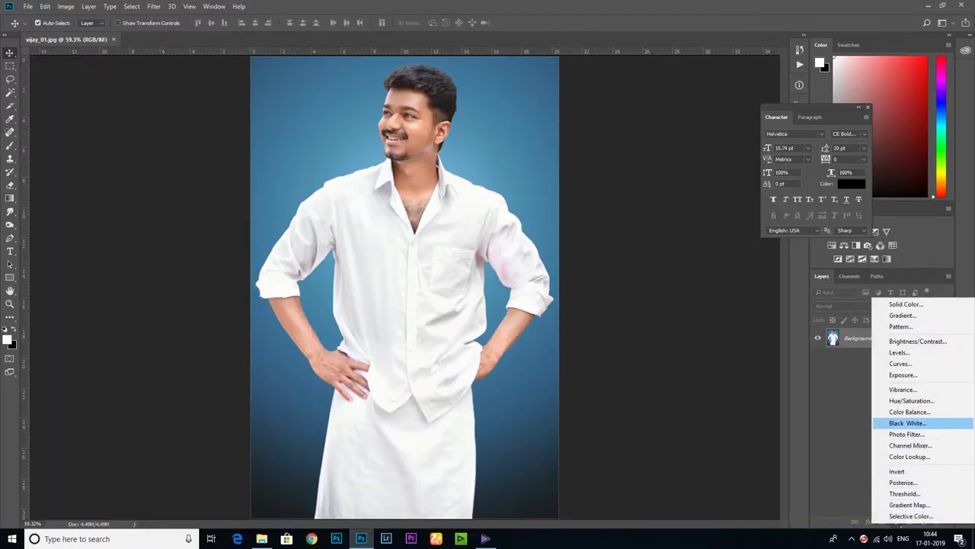
{"action": "left_click", "coordinate": [914, 401]}
{"action": "mouse_move", "coordinate": [257, 355]}
{"action": "left_mouse_down"}
{"action": "mouse_move", "coordinate": [213, 355]}
{"action": "mouse_move", "coordinate": [299, 355]}
{"action": "mouse_move", "coordinate": [198, 355]}
{"action": "mouse_move", "coordinate": [293, 355]}
{"action": "left_mouse_up"}
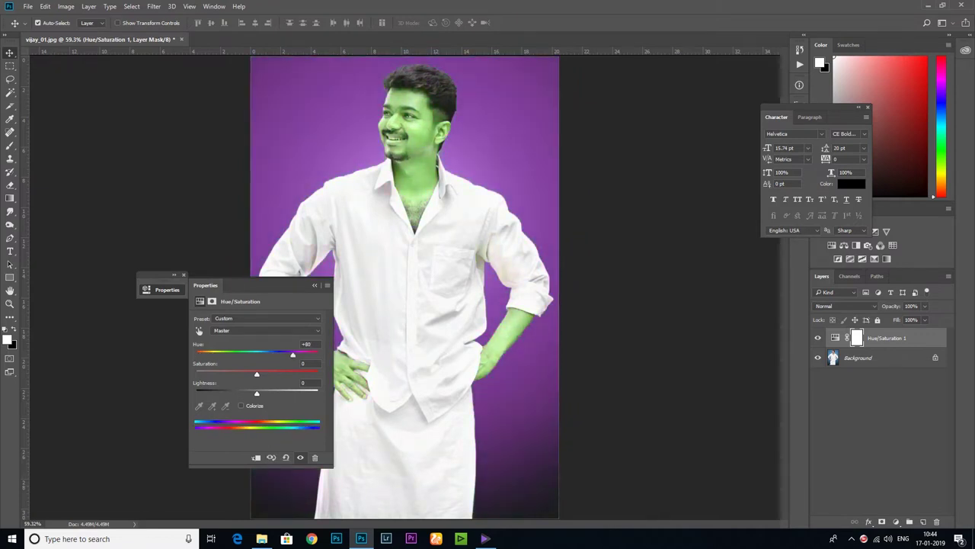
{"action": "mouse_move", "coordinate": [257, 393]}
{"action": "left_mouse_down"}
{"action": "mouse_move", "coordinate": [274, 393]}
{"action": "mouse_move", "coordinate": [233, 393]}
{"action": "mouse_move", "coordinate": [276, 393]}
{"action": "left_mouse_up"}
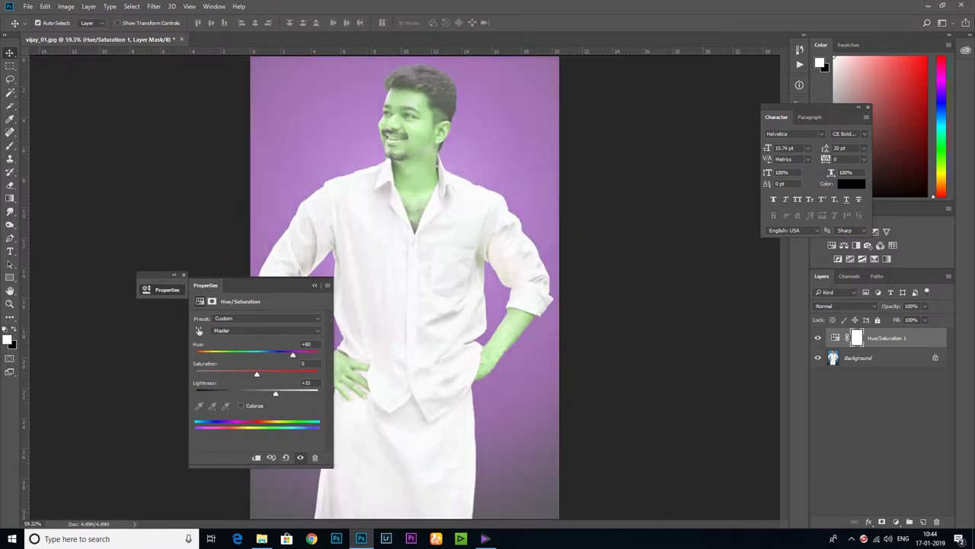
{"action": "key", "text": "Escape"}
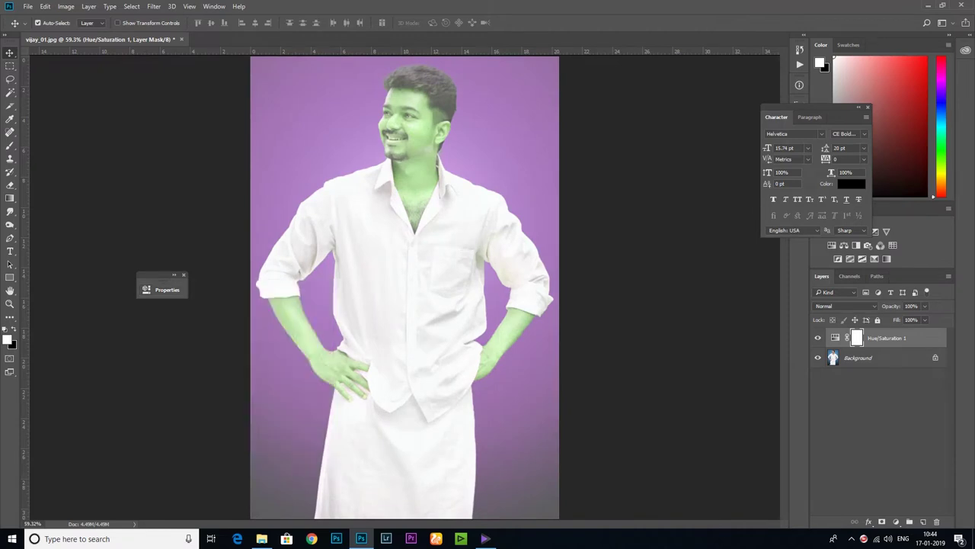
{"action": "left_click_drag", "start_coordinate": [883, 337], "coordinate": [936, 521]}
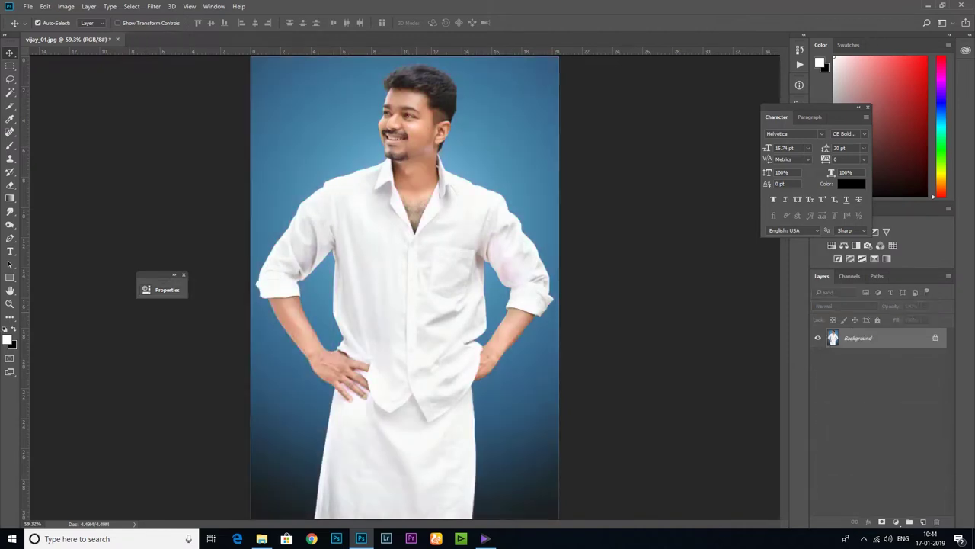
Step: Quick-select the white shirt by painting over it, then fit the photo on screen
{"action": "key", "text": "w"}
{"action": "mouse_move", "coordinate": [367, 169]}
{"action": "left_mouse_down"}
{"action": "mouse_move", "coordinate": [336, 227]}
{"action": "mouse_move", "coordinate": [449, 404]}
{"action": "left_mouse_up"}
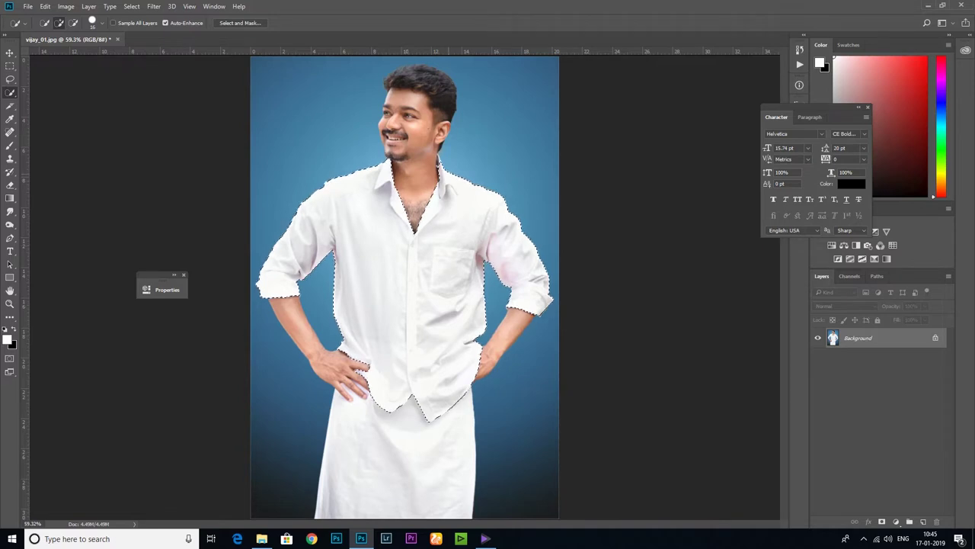
{"action": "scroll", "coordinate": [404, 304], "scroll_direction": "up", "scroll_amount": 2}
{"action": "scroll", "coordinate": [490, 333], "scroll_direction": "up", "scroll_amount": 3}
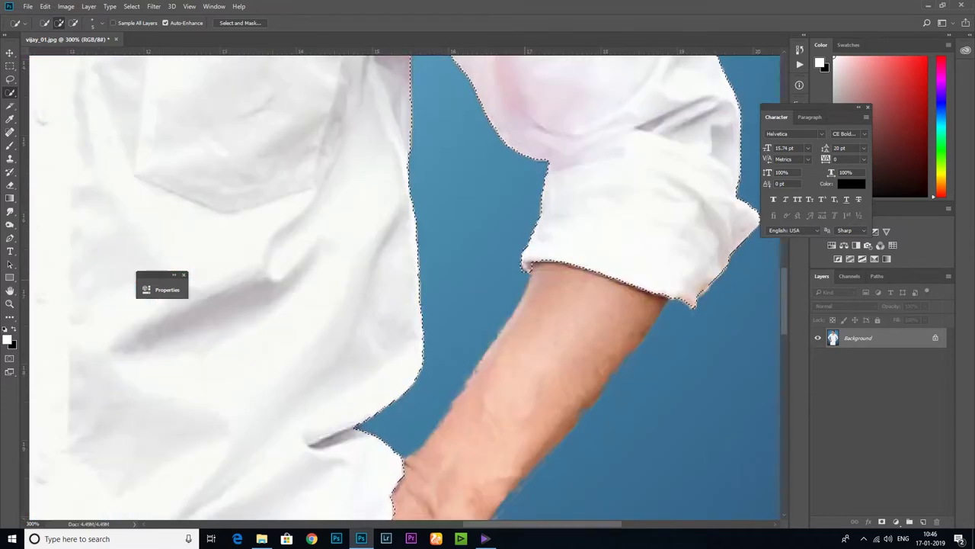
{"action": "key", "text": "ctrl+0"}
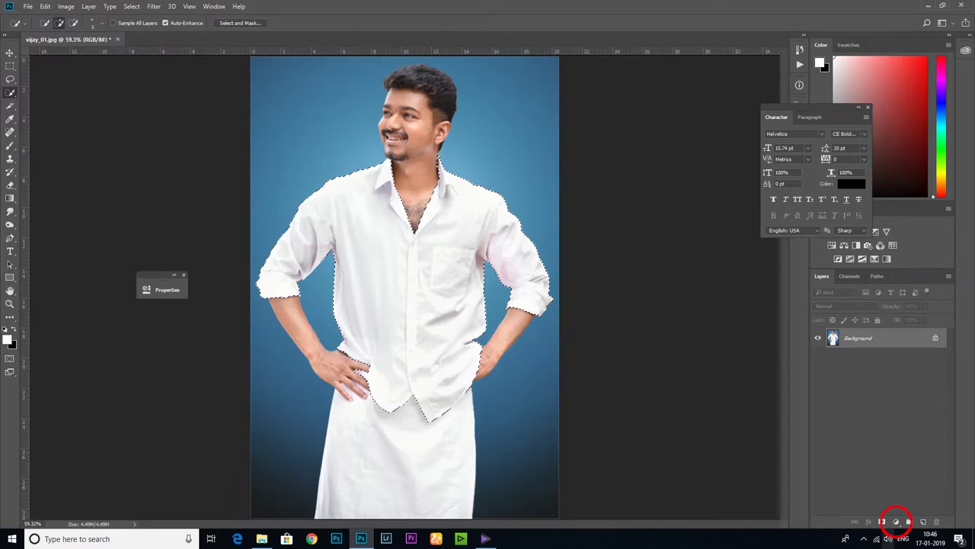
Step: Add a salmon-red (#f27474) Solid Color fill layer masked to the shirt
{"action": "left_click", "coordinate": [896, 521]}
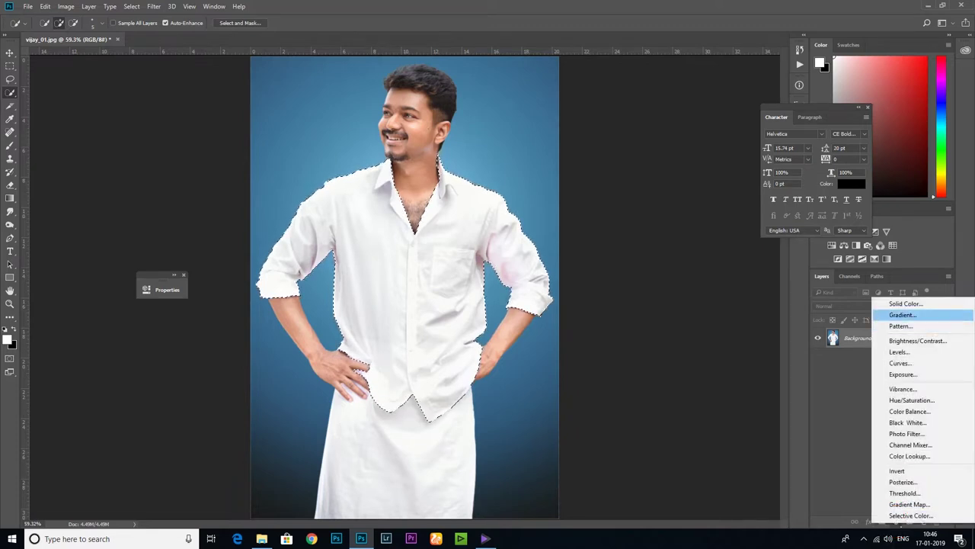
{"action": "left_click", "coordinate": [905, 303]}
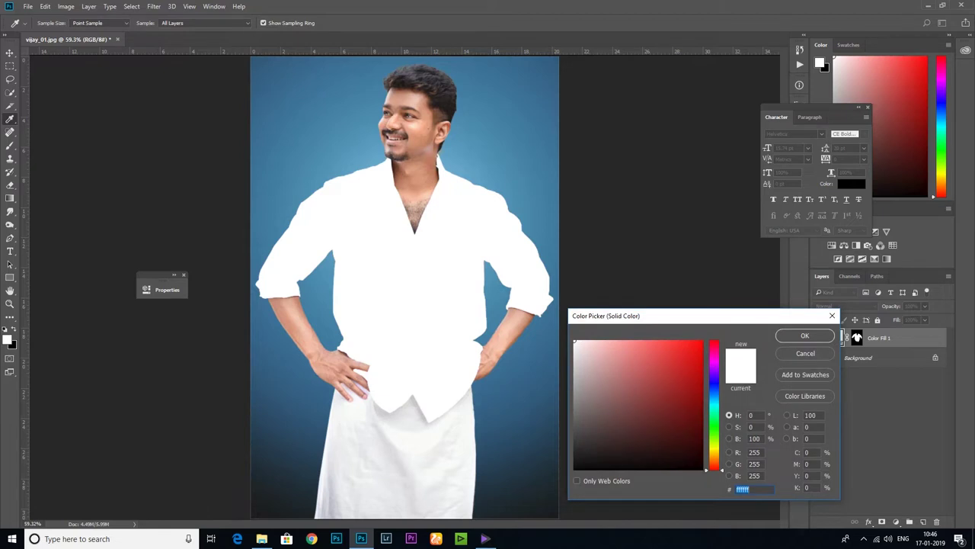
{"action": "left_click", "coordinate": [648, 341]}
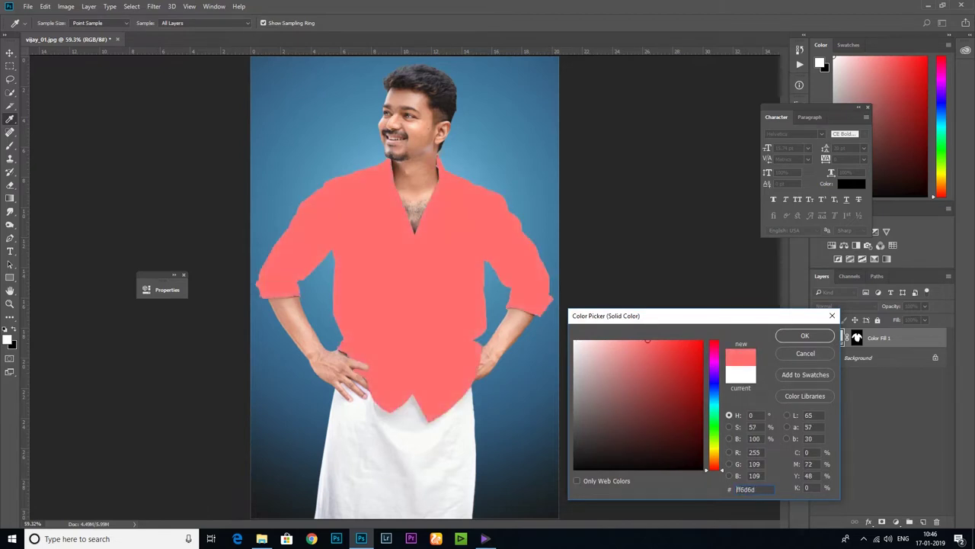
{"action": "left_click_drag", "start_coordinate": [648, 341], "coordinate": [641, 346]}
{"action": "left_click", "coordinate": [805, 335]}
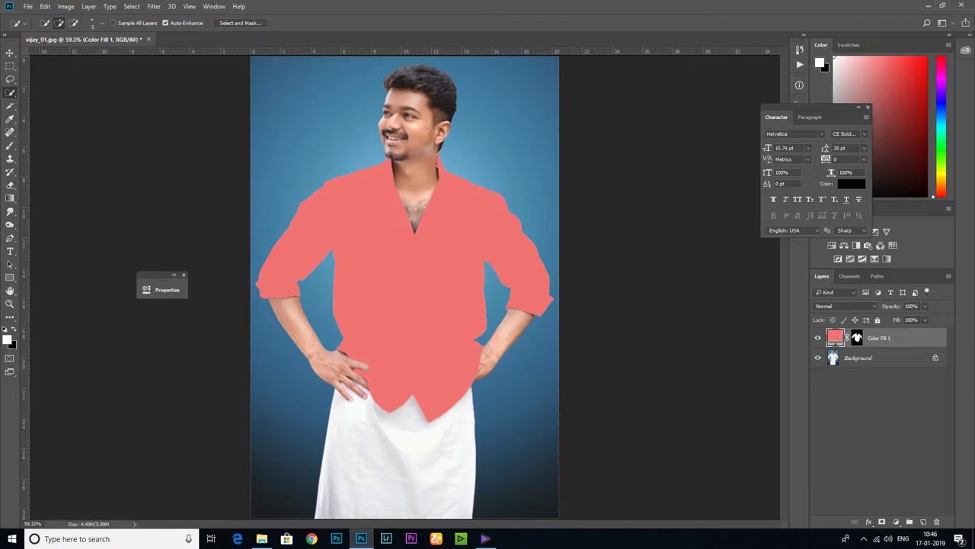
Step: Set the Color Fill 1 blend mode from Normal to Multiply
{"action": "left_click", "coordinate": [845, 305]}
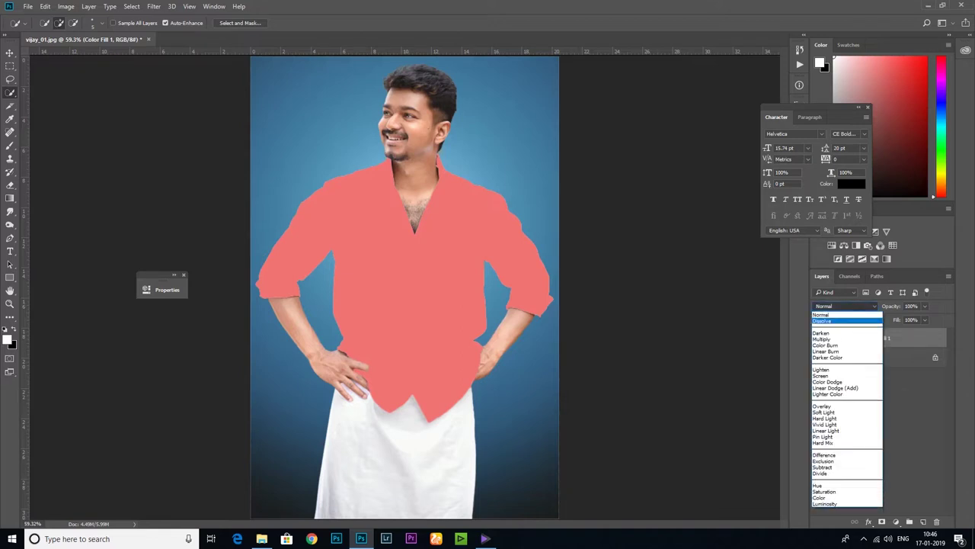
{"action": "left_click", "coordinate": [826, 339]}
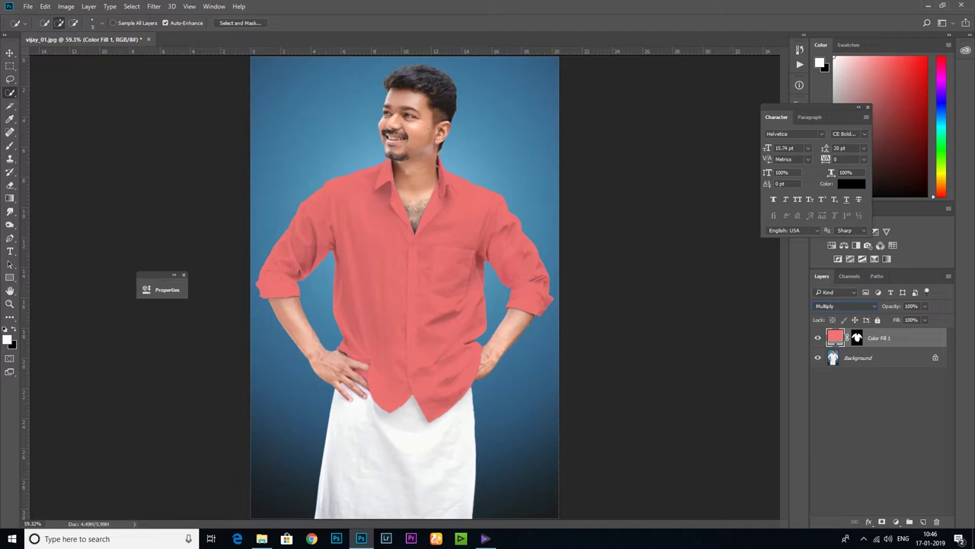
Step: Change the Color Fill 1 colour to a golden orange (#fcad4f)
{"action": "double_click", "coordinate": [835, 336]}
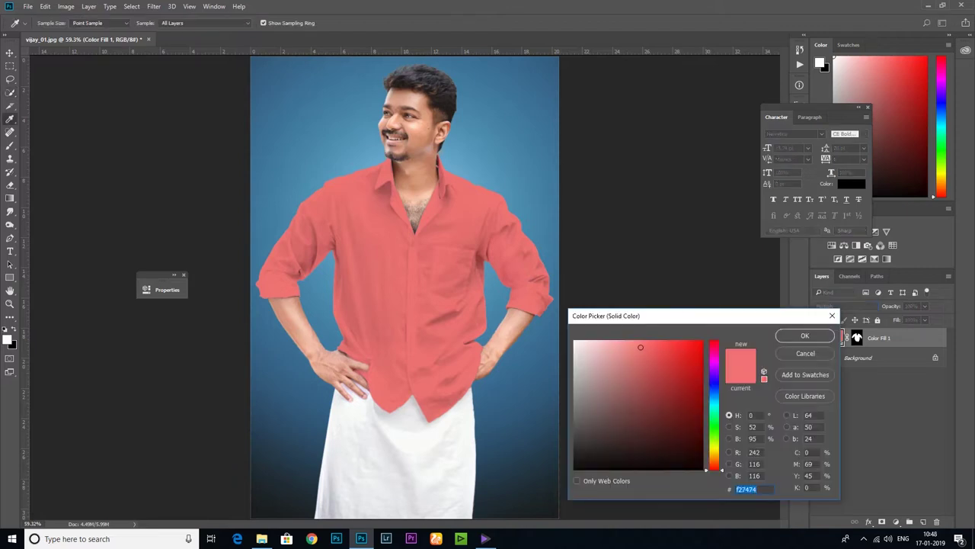
{"action": "mouse_move", "coordinate": [714, 468]}
{"action": "left_mouse_down"}
{"action": "mouse_move", "coordinate": [714, 341]}
{"action": "mouse_move", "coordinate": [714, 458]}
{"action": "left_mouse_up"}
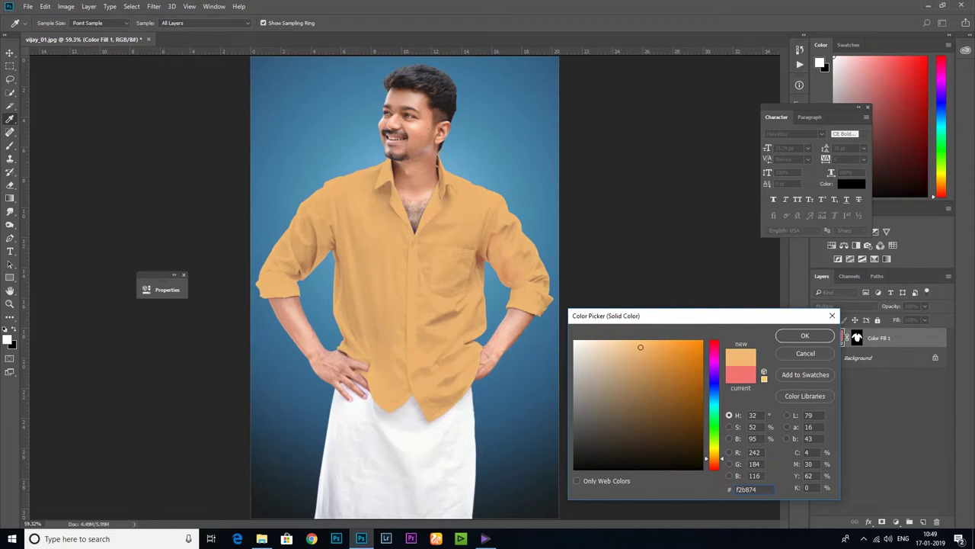
{"action": "left_click_drag", "start_coordinate": [640, 347], "coordinate": [662, 342]}
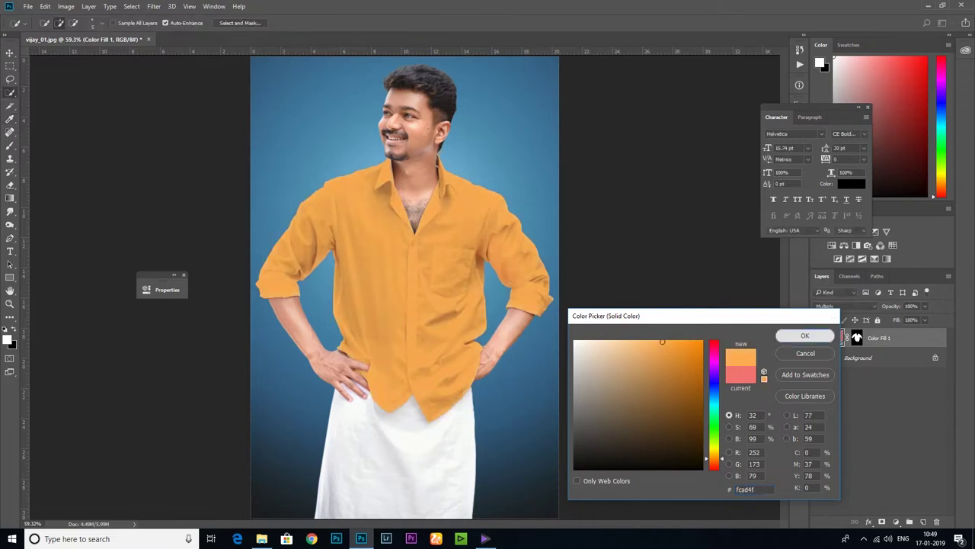
{"action": "left_click", "coordinate": [805, 335]}
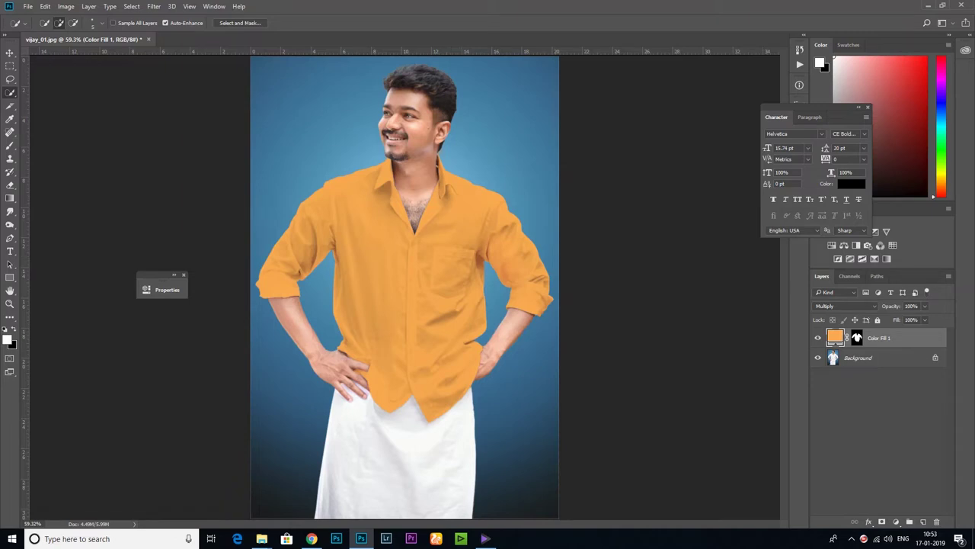
Step: Add a Curves 1 adjustment and group it with Color Fill 1 using Ctrl+G
{"action": "left_click", "coordinate": [895, 521]}
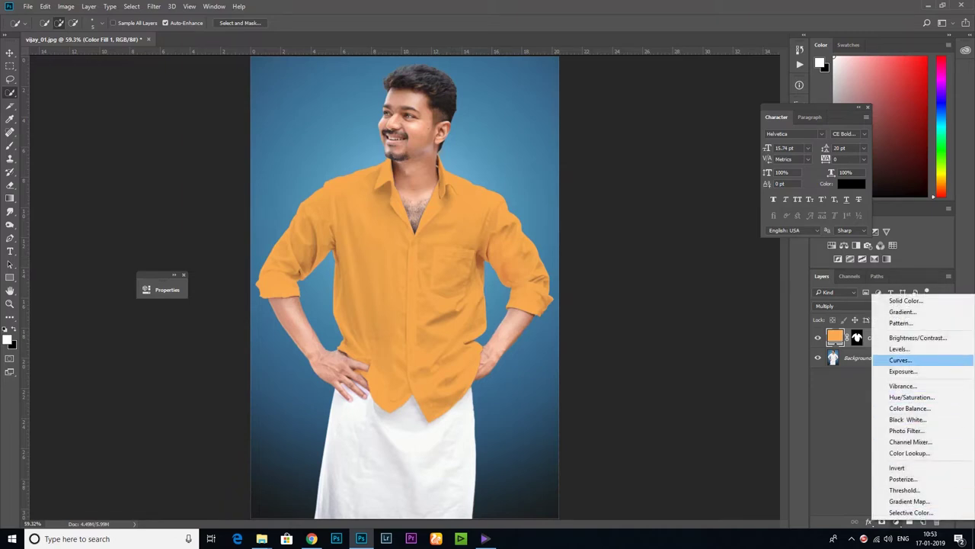
{"action": "left_click", "coordinate": [899, 359]}
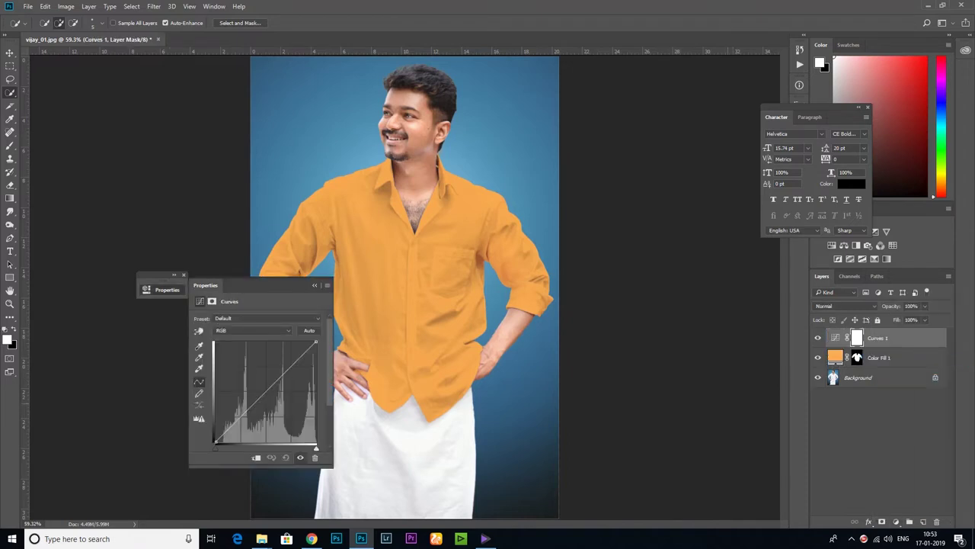
{"action": "left_click", "coordinate": [878, 357], "text": "shift"}
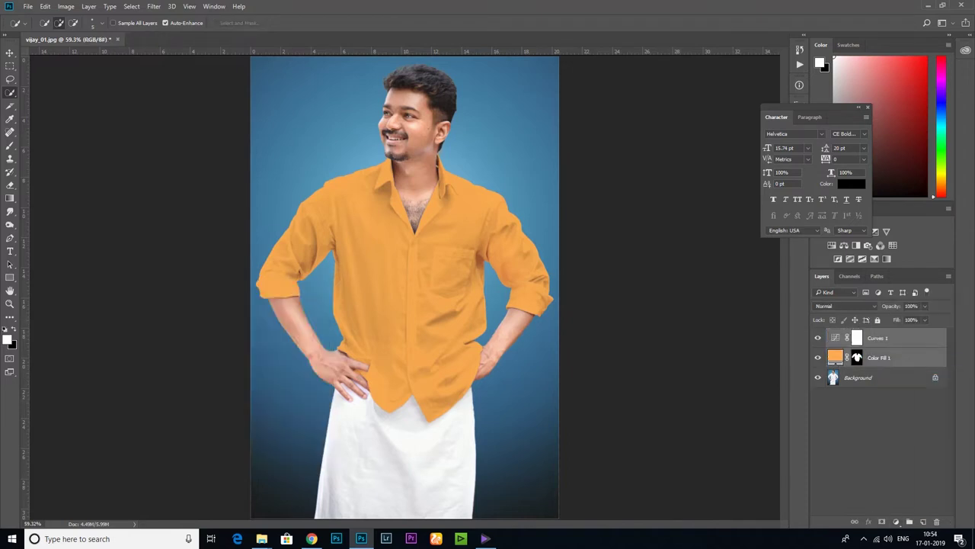
{"action": "key", "text": "ctrl+g"}
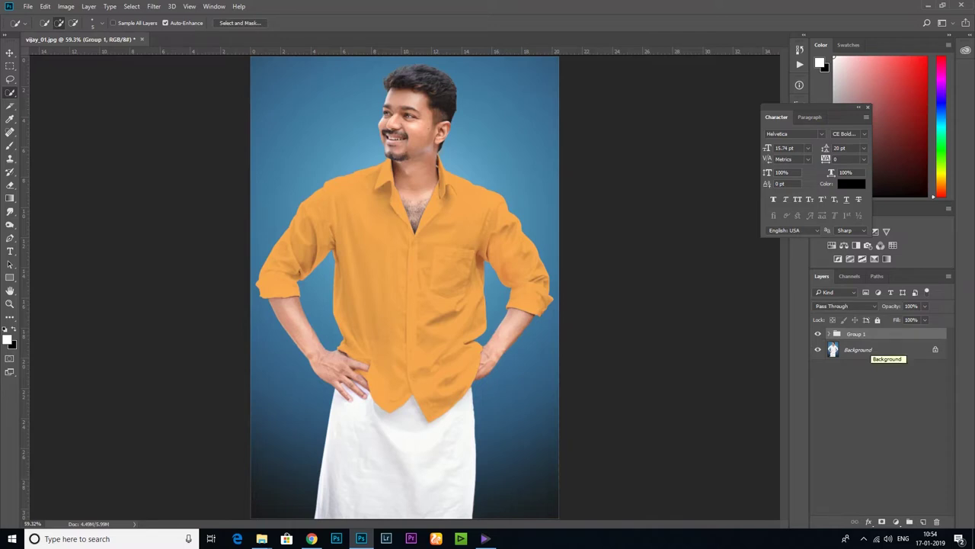
Step: Move the shirt mask from Color Fill 1 onto Group 1
{"action": "left_click", "coordinate": [838, 334]}
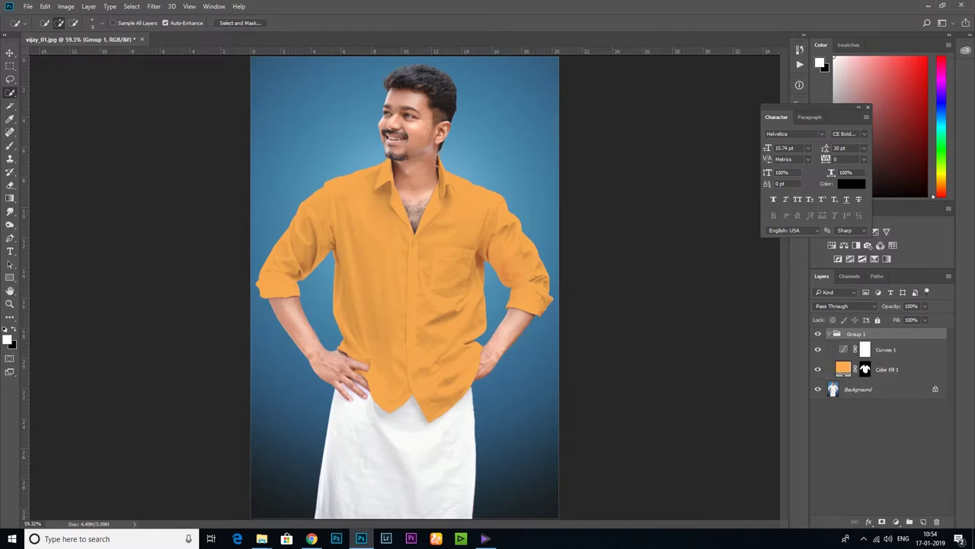
{"action": "left_click", "coordinate": [865, 369]}
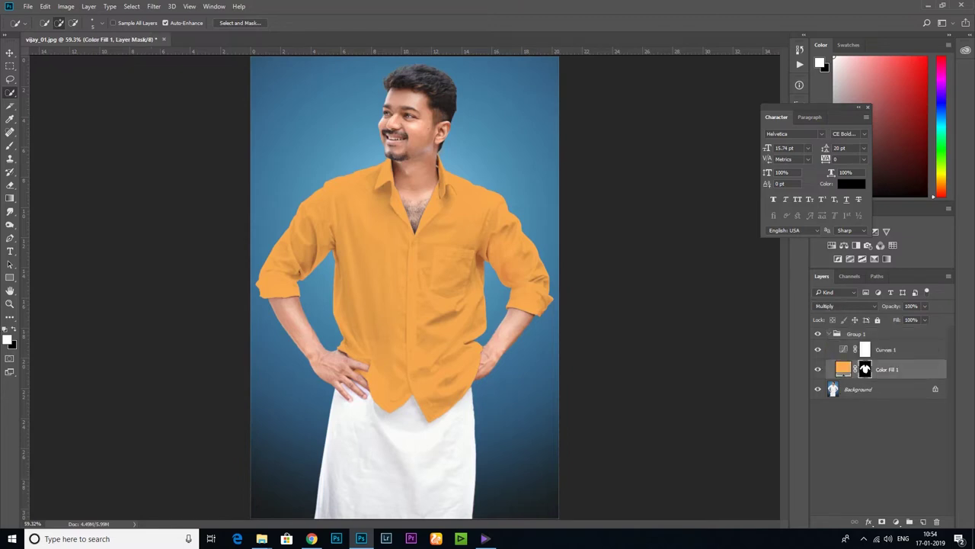
{"action": "left_click_drag", "start_coordinate": [865, 369], "coordinate": [857, 337]}
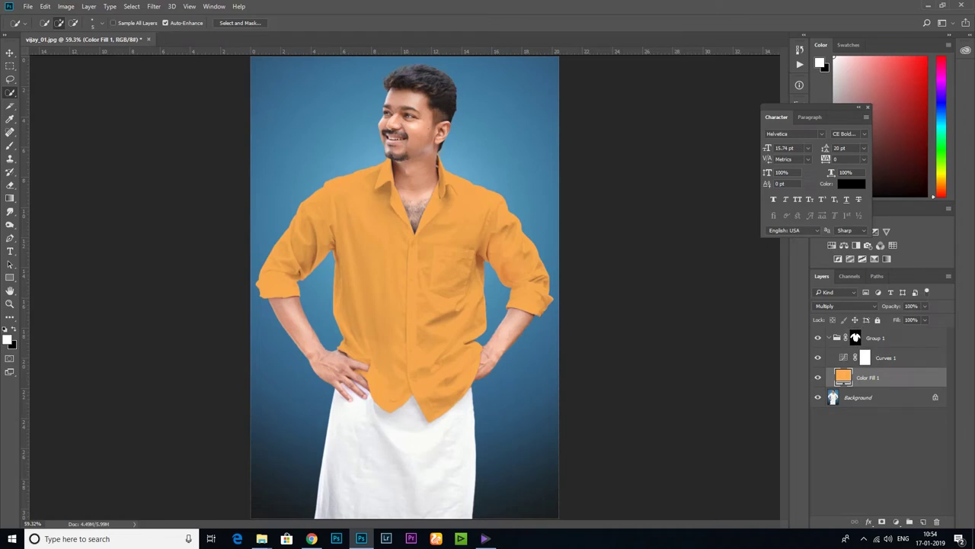
Step: Open the Curves 1 properties with the targeted adjustment tool active
{"action": "left_click", "coordinate": [865, 357]}
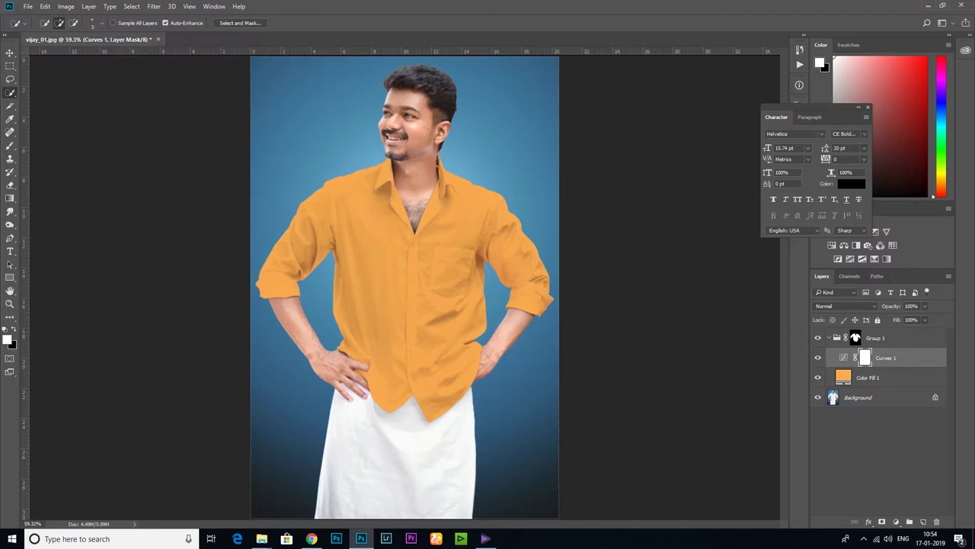
{"action": "double_click", "coordinate": [842, 357]}
{"action": "left_click", "coordinate": [583, 227]}
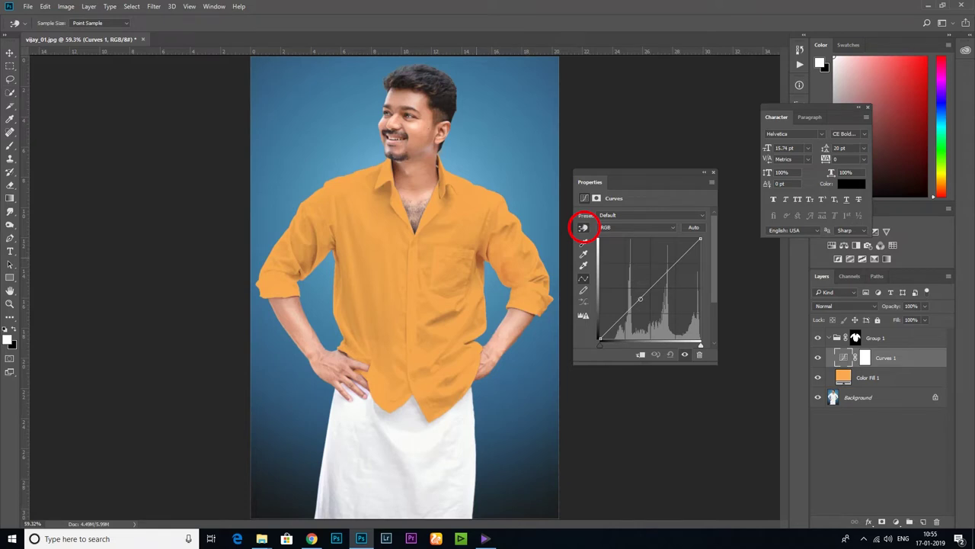
Step: Reshape the Curves 1 curve, nudging its point with arrow keys to tune the orange
{"action": "left_click_drag", "start_coordinate": [478, 275], "coordinate": [478, 286]}
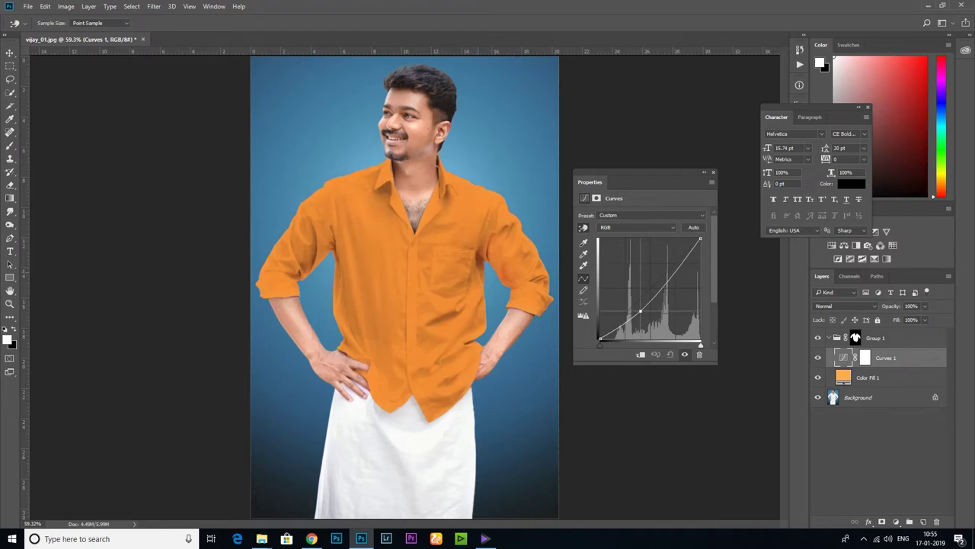
{"action": "left_click_drag", "start_coordinate": [477, 286], "coordinate": [477, 291]}
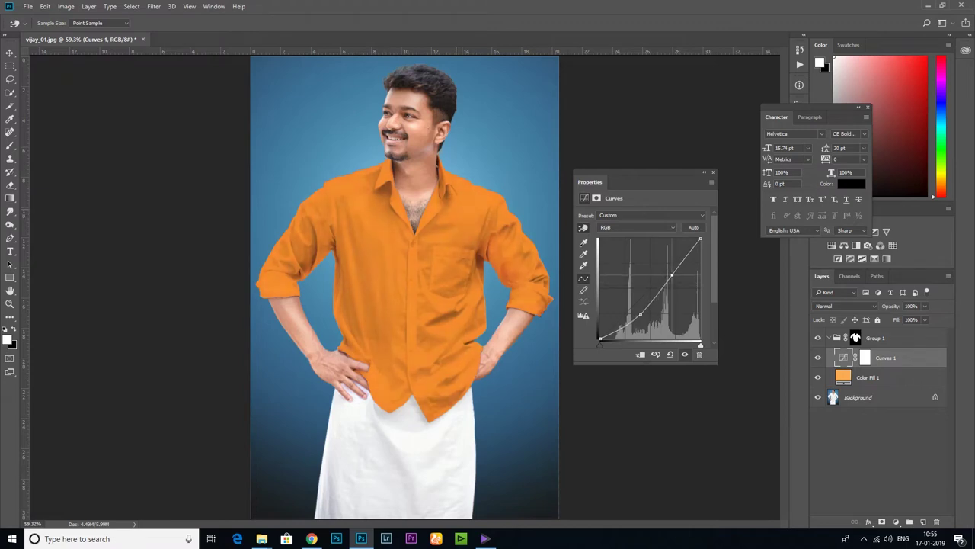
{"action": "key", "text": "Up"}
{"action": "key", "text": "Up"}
{"action": "key", "text": "Up"}
{"action": "key", "text": "Up"}
{"action": "key", "text": "Up"}
{"action": "key", "text": "Up"}
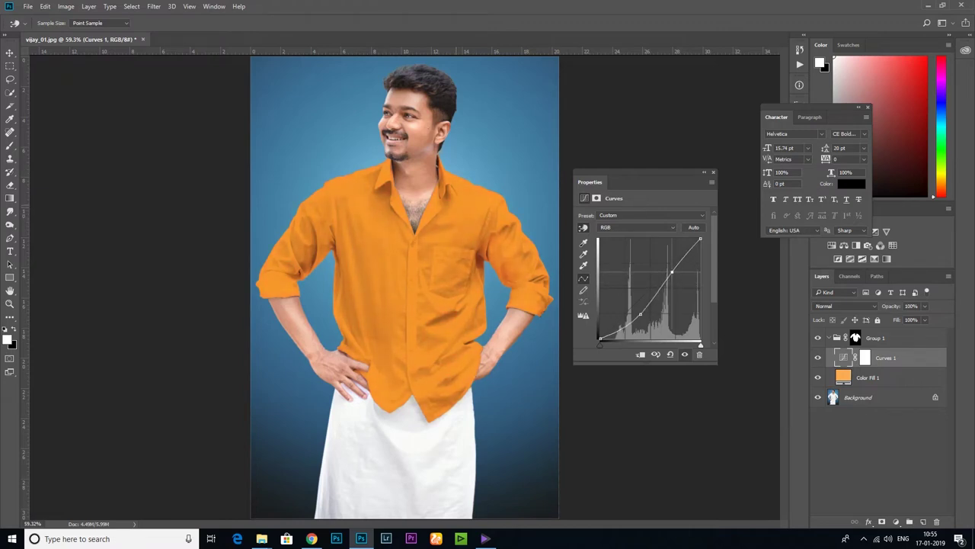
{"action": "key", "text": "Up"}
{"action": "key", "text": "Up"}
{"action": "key", "text": "Up"}
{"action": "key", "text": "shift+Down"}
{"action": "key", "text": "shift+Down"}
{"action": "key", "text": "shift+Down"}
{"action": "key", "text": "shift+Up"}
{"action": "key", "text": "shift+Up"}
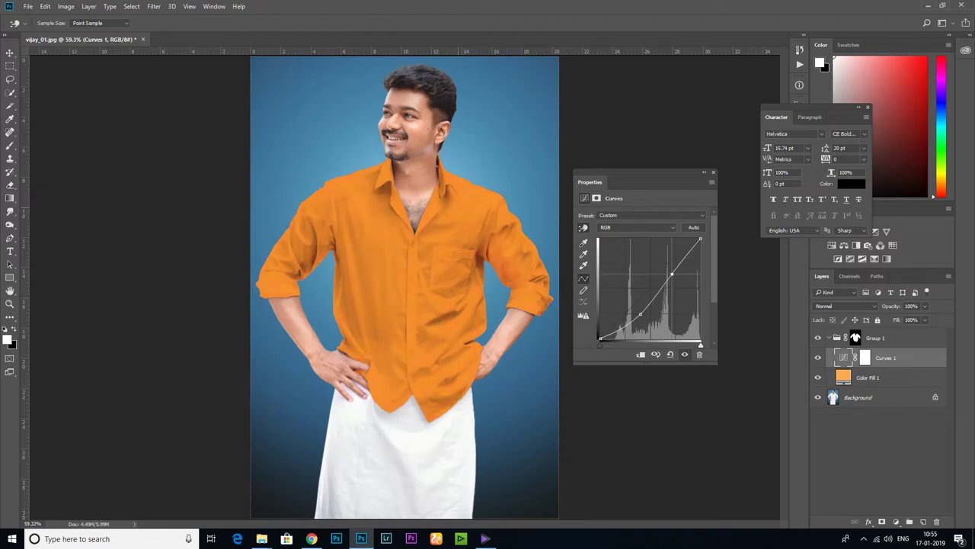
{"action": "key", "text": "shift+Up"}
{"action": "key", "text": "Up"}
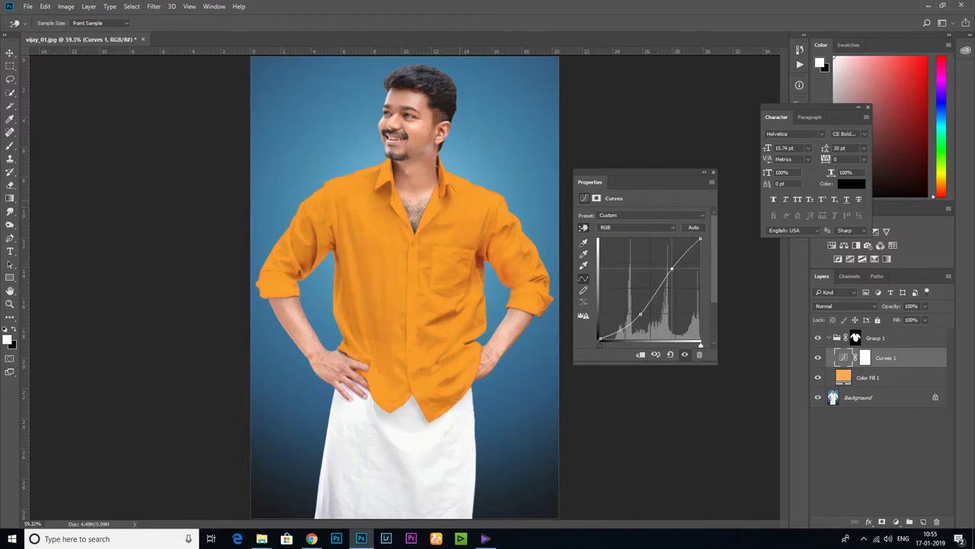
{"action": "key", "text": "Up"}
{"action": "key", "text": "Up"}
{"action": "key", "text": "Up"}
Step: Toggle Curves 1 on and off to compare the shirt with and without it
{"action": "left_click", "coordinate": [704, 172]}
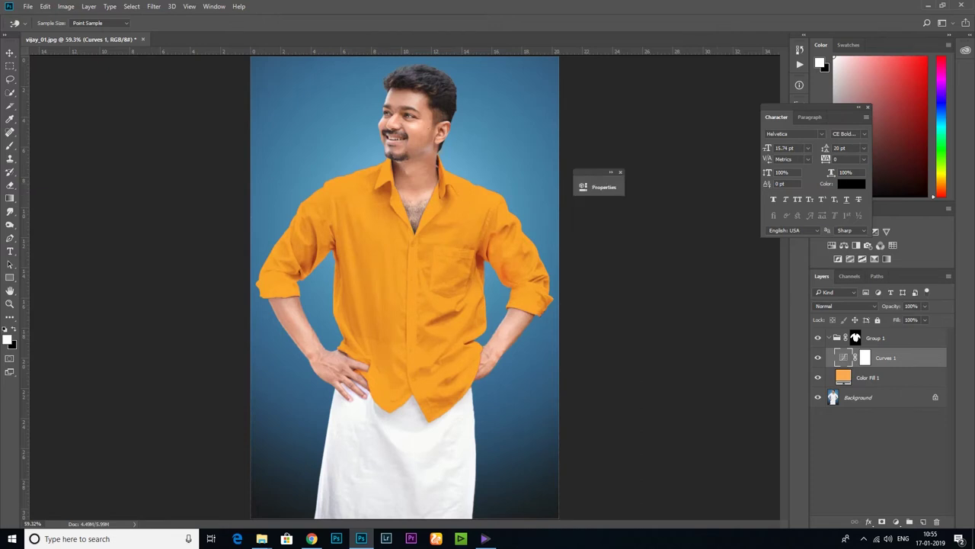
{"action": "left_click", "coordinate": [817, 357]}
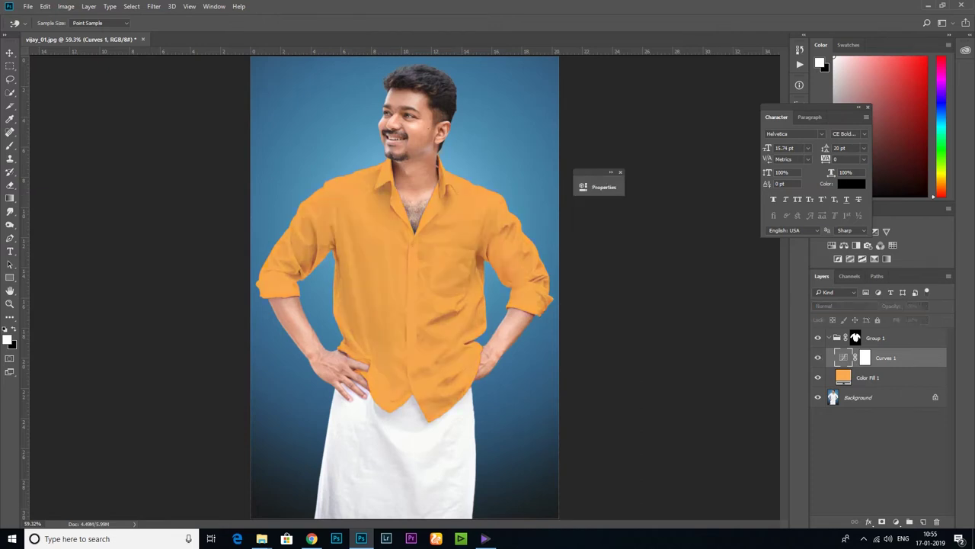
{"action": "left_click", "coordinate": [818, 357]}
{"action": "left_click", "coordinate": [818, 357]}
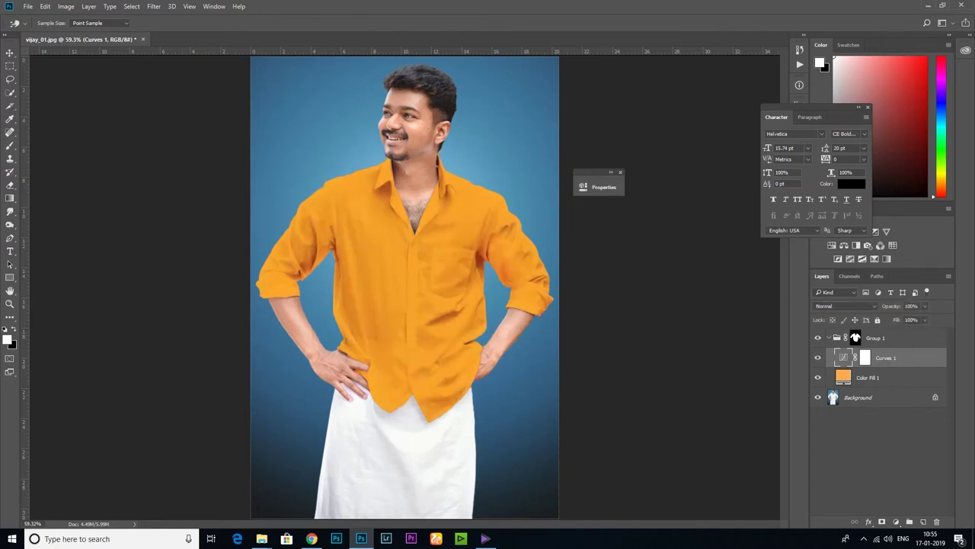
{"action": "left_click", "coordinate": [817, 357]}
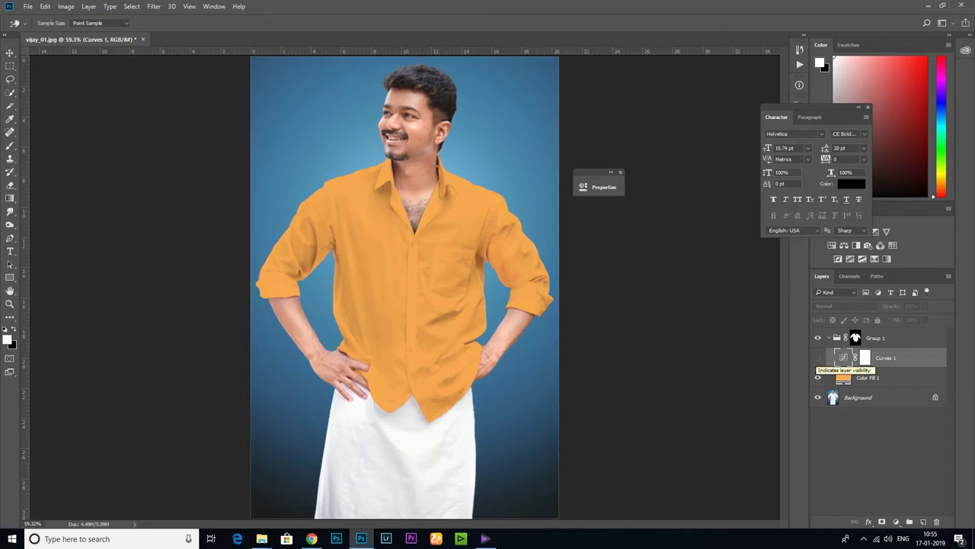
{"action": "left_click", "coordinate": [817, 357]}
{"action": "left_click", "coordinate": [869, 377]}
Step: Recolour Color Fill 1 to dark grey (5d5d5d), starting from hex 000000
{"action": "key", "text": "w"}
{"action": "double_click", "coordinate": [843, 376]}
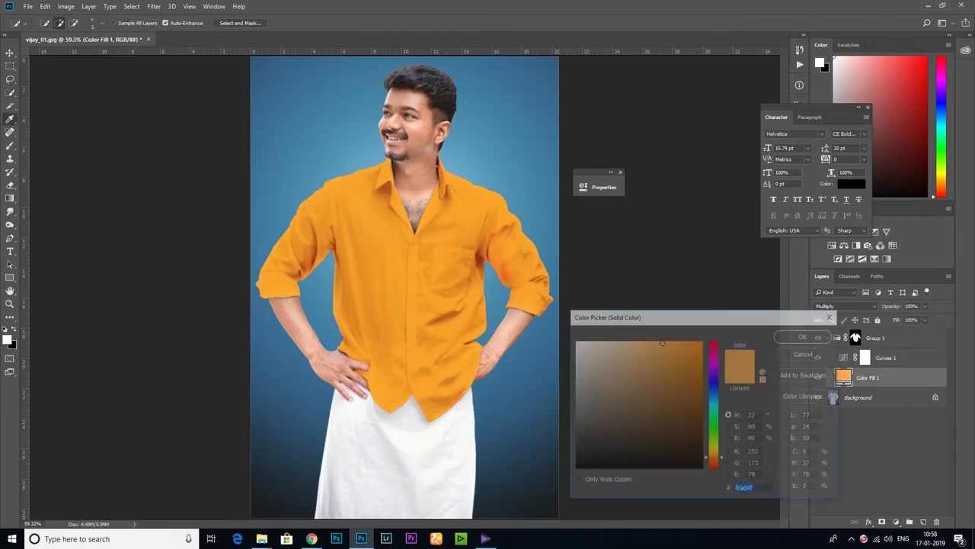
{"action": "left_click_drag", "start_coordinate": [714, 458], "coordinate": [714, 346]}
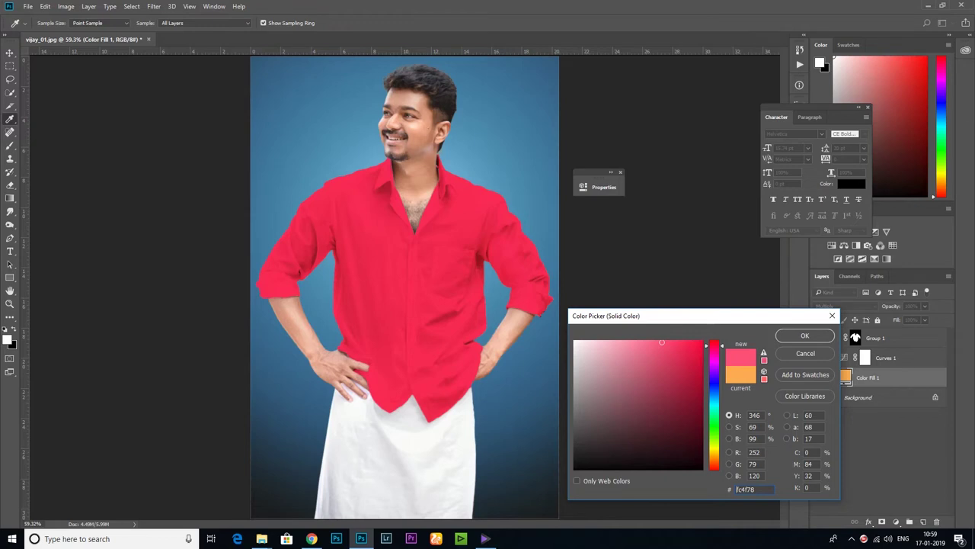
{"action": "type", "text": "000000"}
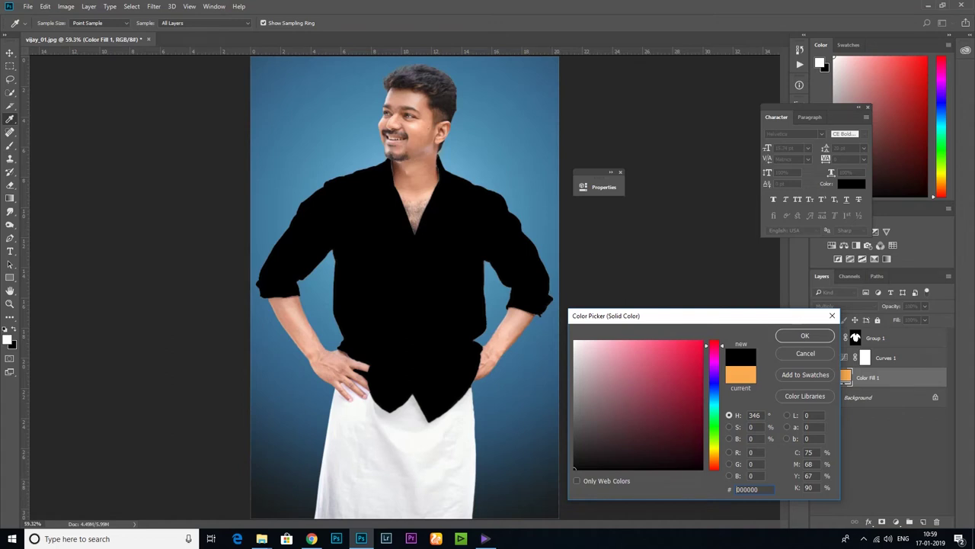
{"action": "left_click_drag", "start_coordinate": [574, 468], "coordinate": [574, 421]}
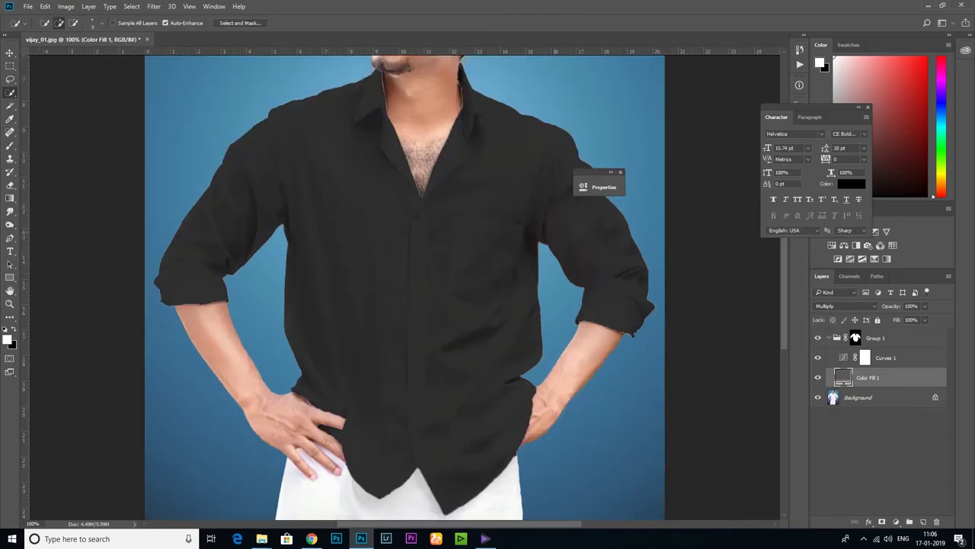
Step: Add a Curves 2 layer above Curves 1 and bend its curve steeply upward
{"action": "scroll", "coordinate": [405, 288], "scroll_direction": "up", "scroll_amount": 1}
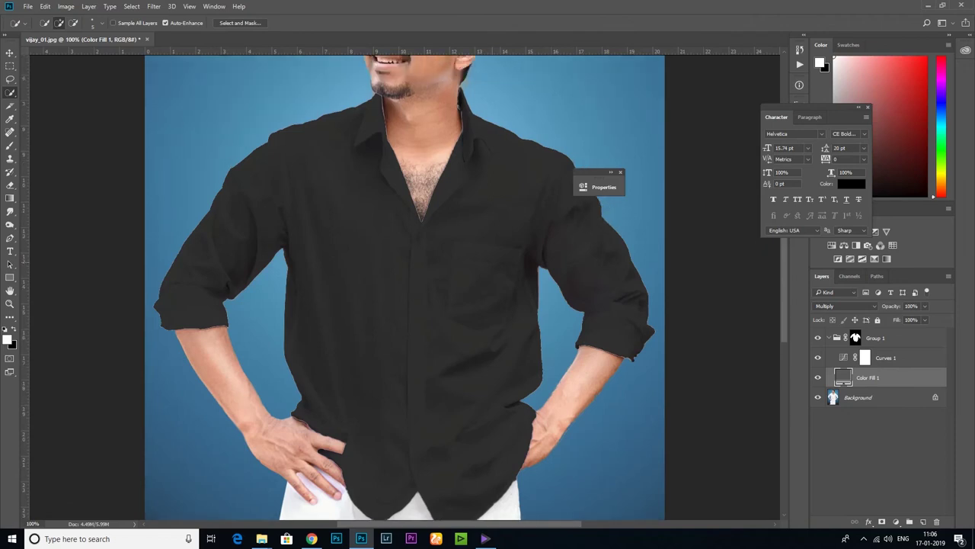
{"action": "key", "text": "ctrl+minus"}
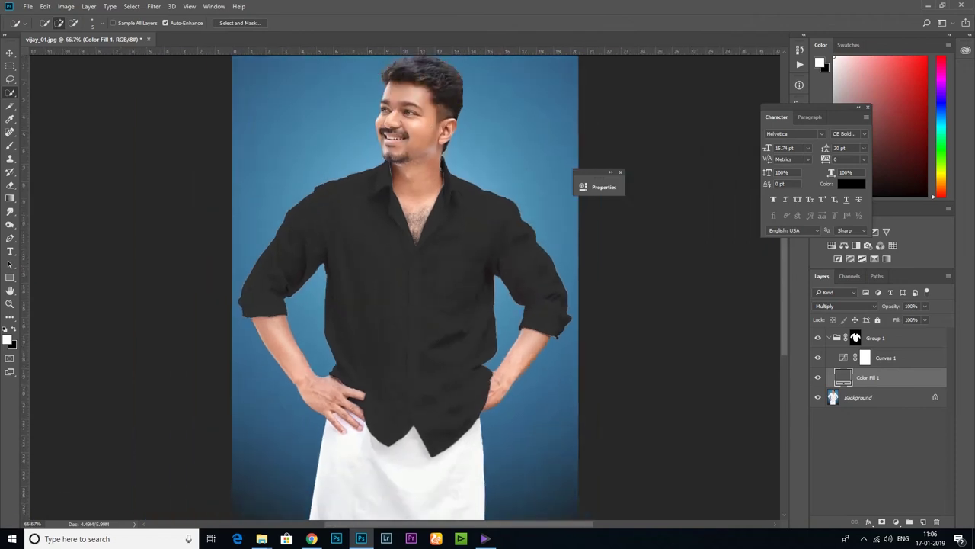
{"action": "left_click", "coordinate": [883, 357]}
{"action": "left_click", "coordinate": [895, 522]}
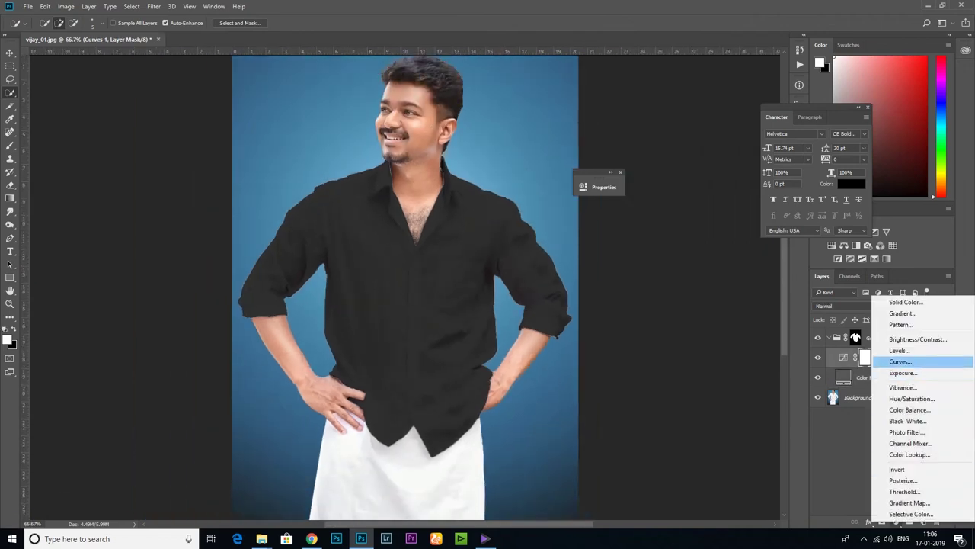
{"action": "left_click", "coordinate": [901, 361]}
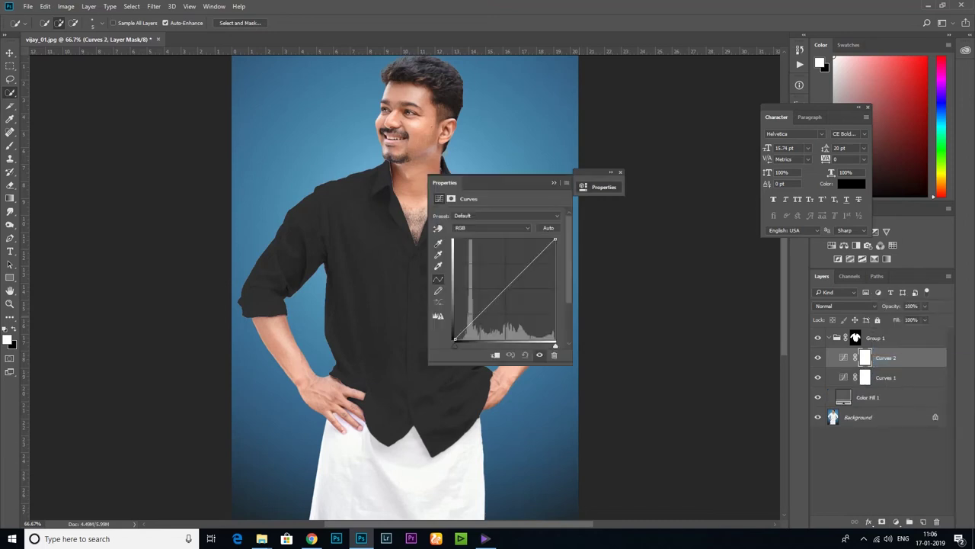
{"action": "left_click_drag", "start_coordinate": [506, 289], "coordinate": [478, 261]}
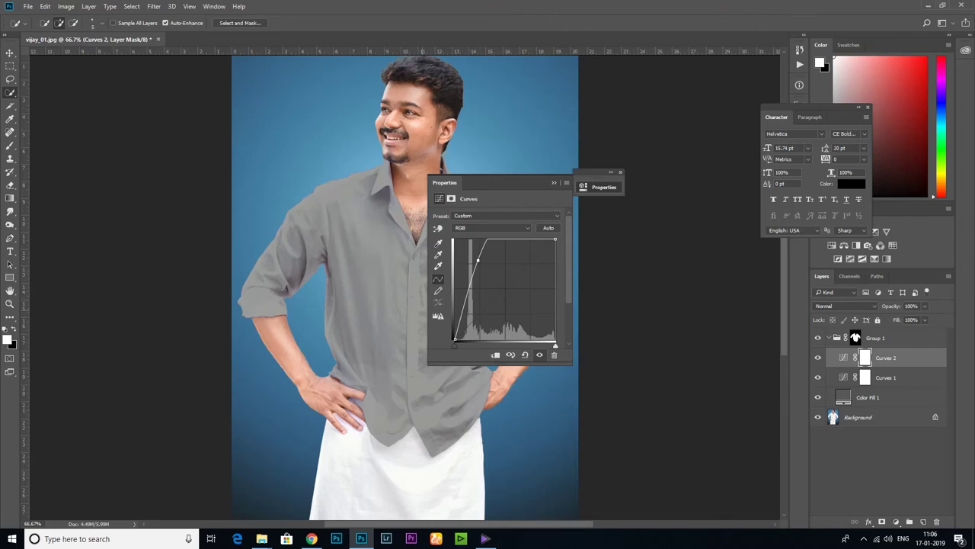
Step: Split the Curves 2 Blend If Underlying Layer black slider to 36 / 68
{"action": "left_click", "coordinate": [598, 187]}
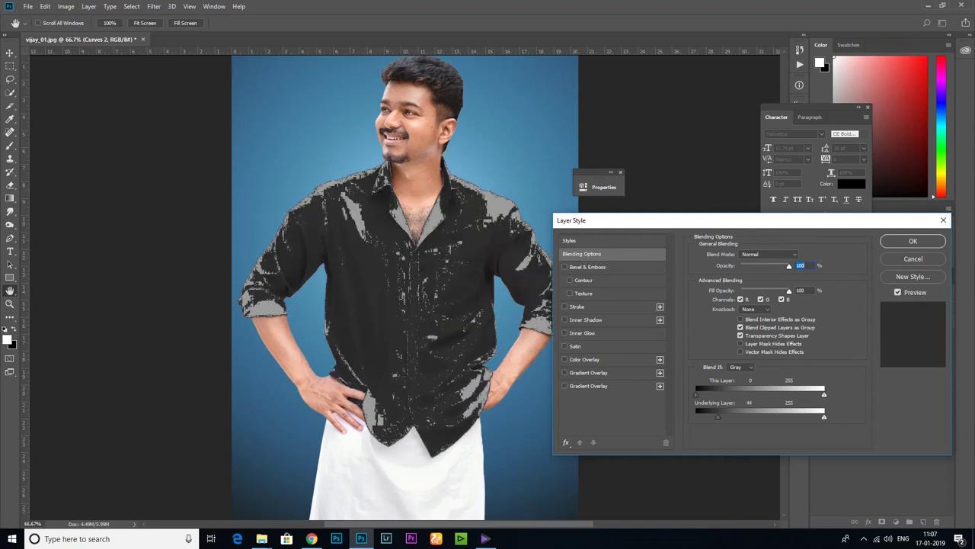
{"action": "left_click_drag", "start_coordinate": [716, 416], "coordinate": [717, 417]}
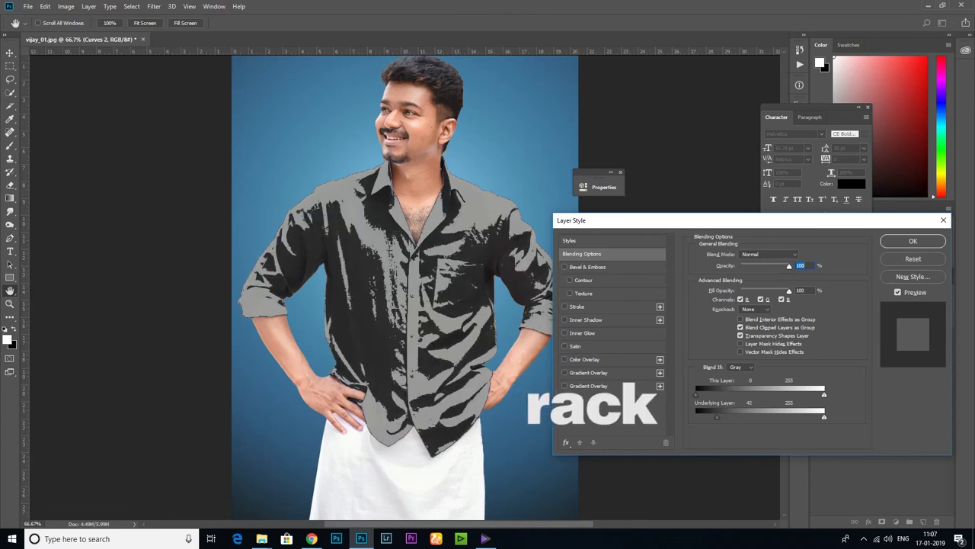
{"action": "left_click_drag", "start_coordinate": [717, 417], "coordinate": [723, 417]}
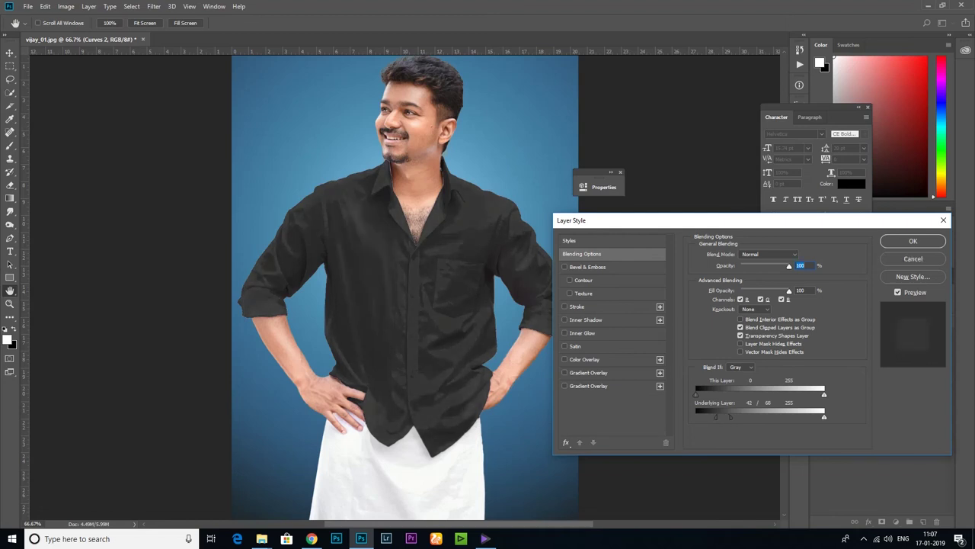
{"action": "left_click_drag", "start_coordinate": [715, 416], "coordinate": [713, 416]}
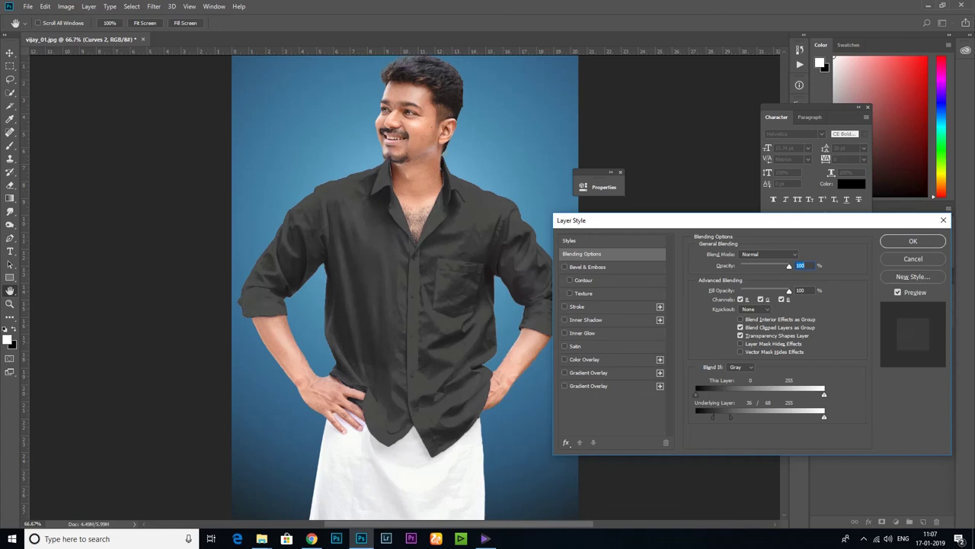
Step: Commit the Blend If settings, then toggle Curves 2 off and on twice to compare the charcoal shirt
{"action": "left_click", "coordinate": [912, 240]}
{"action": "left_click", "coordinate": [817, 357]}
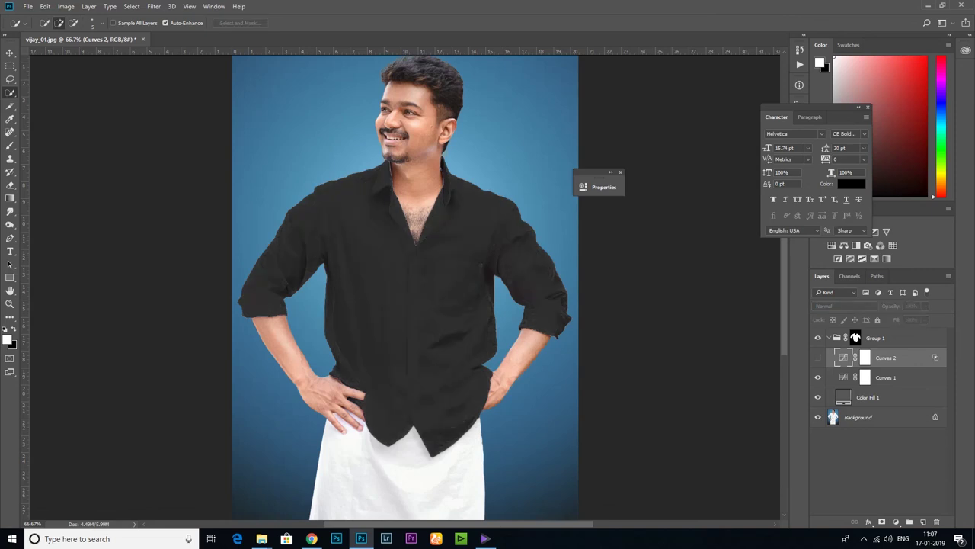
{"action": "left_click", "coordinate": [818, 357]}
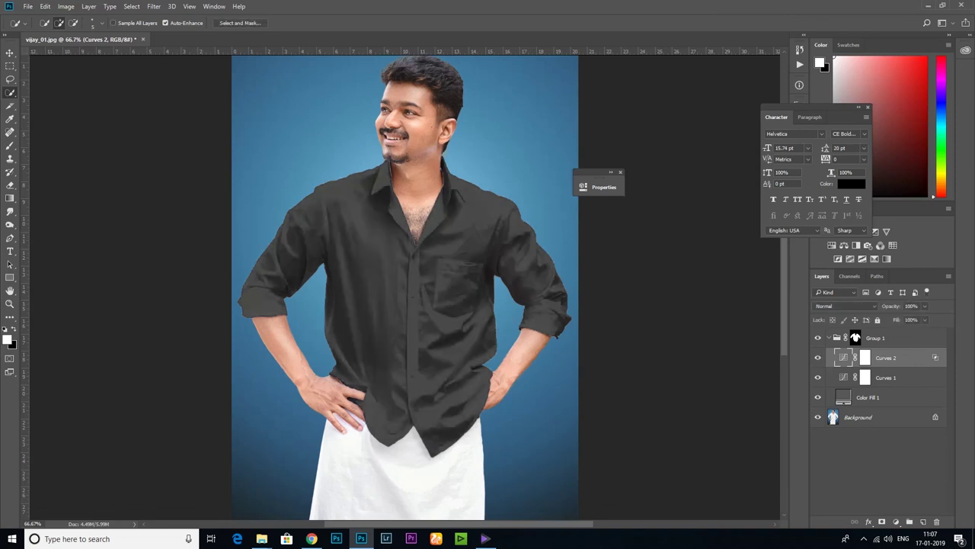
{"action": "left_click", "coordinate": [818, 357]}
{"action": "left_click", "coordinate": [817, 357]}
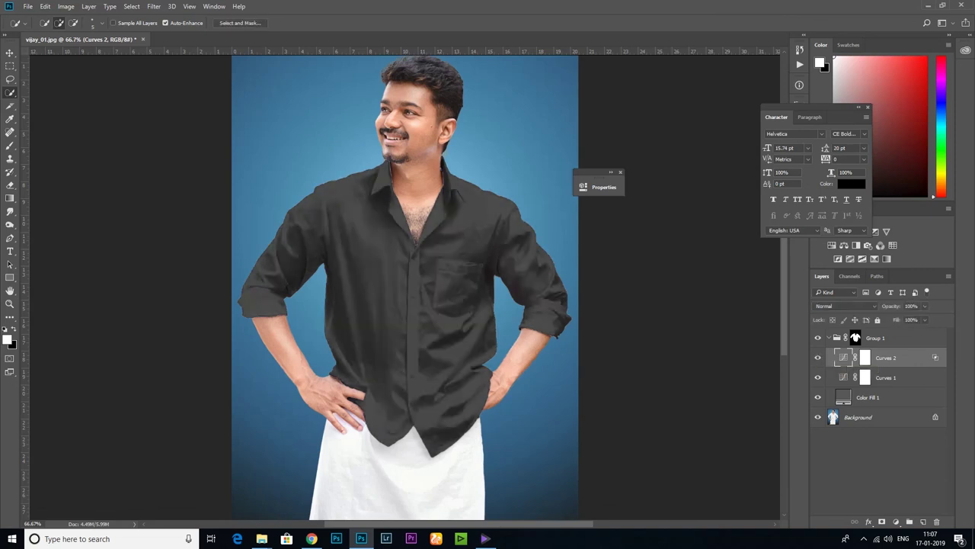